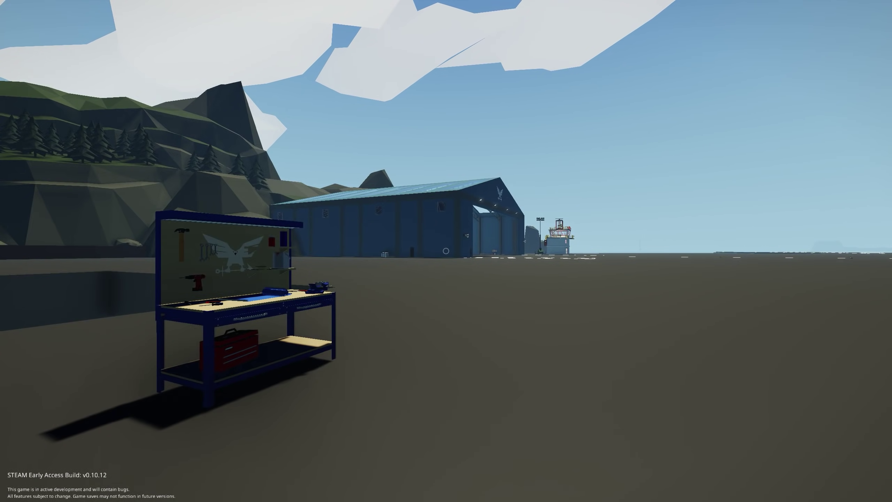
Step: Walk from the workbench across the dock and approach the white speedboat moored in the water
{"action": "key", "text": "w"}
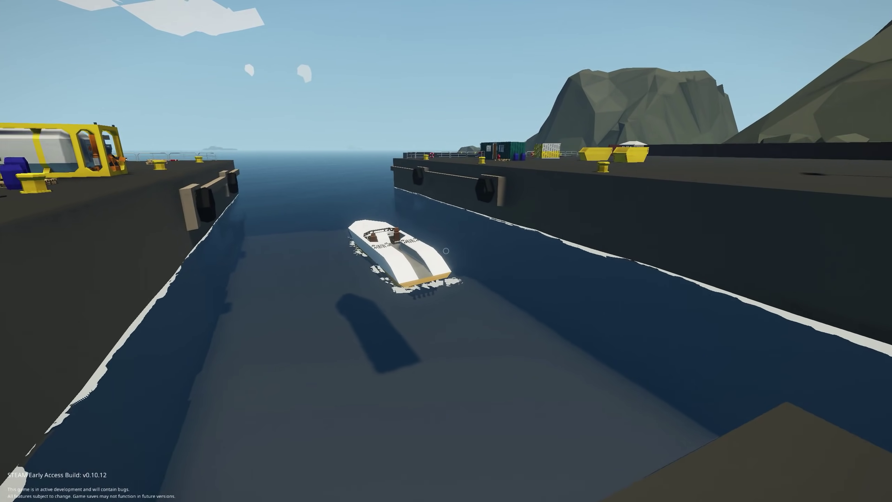
{"action": "key", "text": "w"}
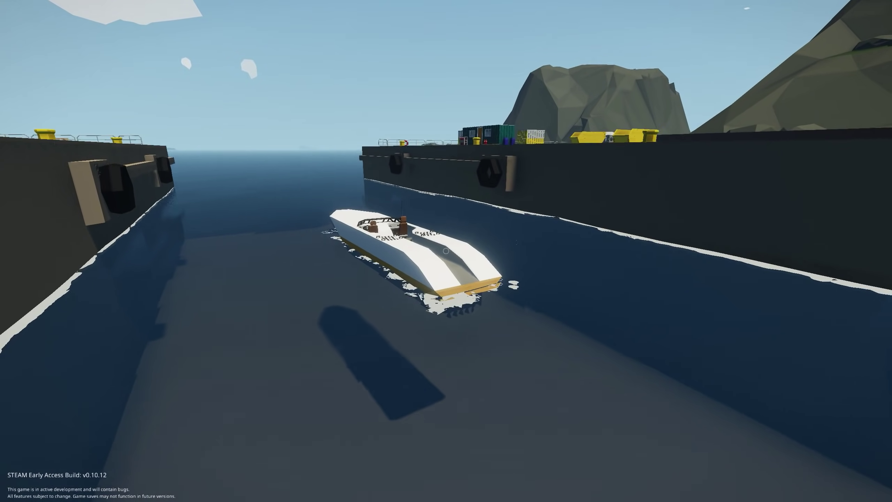
{"action": "key", "text": "w"}
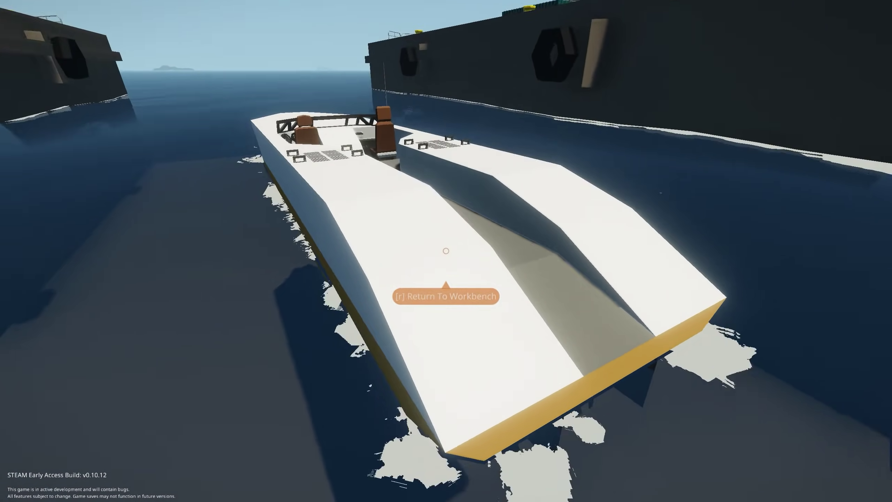
{"action": "key", "text": "w"}
{"action": "key", "text": "f"}
{"action": "key", "text": "f"}
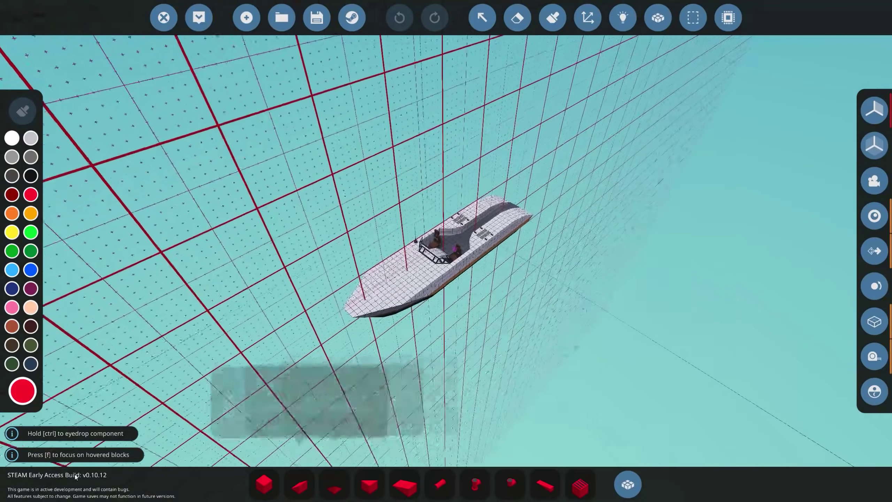
Step: Search the component inventory for "tilt" and pick the tilt sensor as the component to place
{"action": "key", "text": "w"}
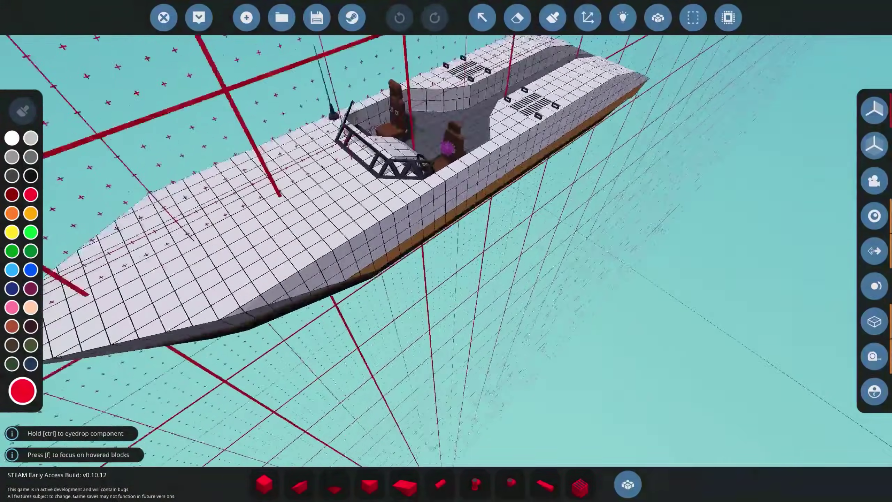
{"action": "key", "text": "d"}
{"action": "key", "text": "a"}
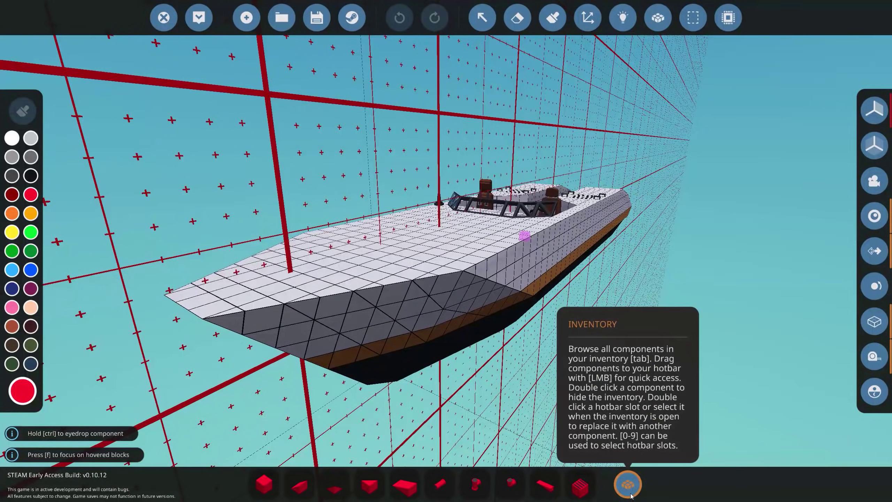
{"action": "left_click", "coordinate": [631, 494]}
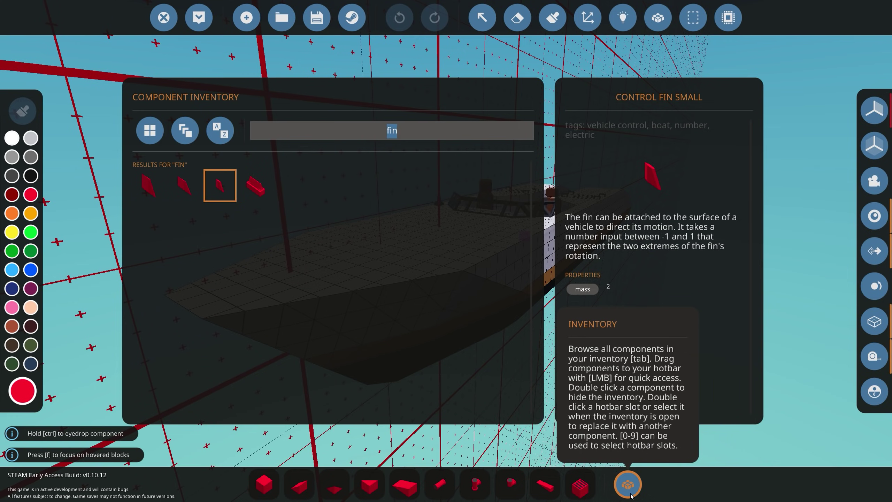
{"action": "type", "text": "tilt"}
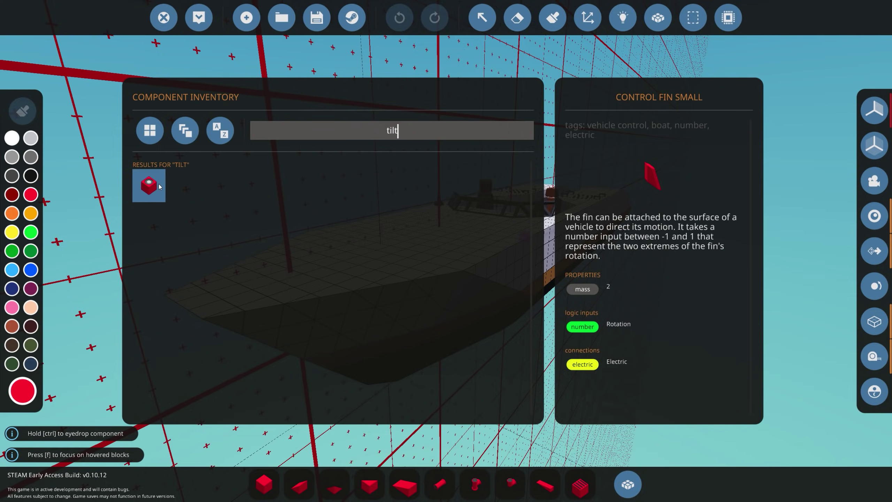
{"action": "left_click", "coordinate": [628, 484]}
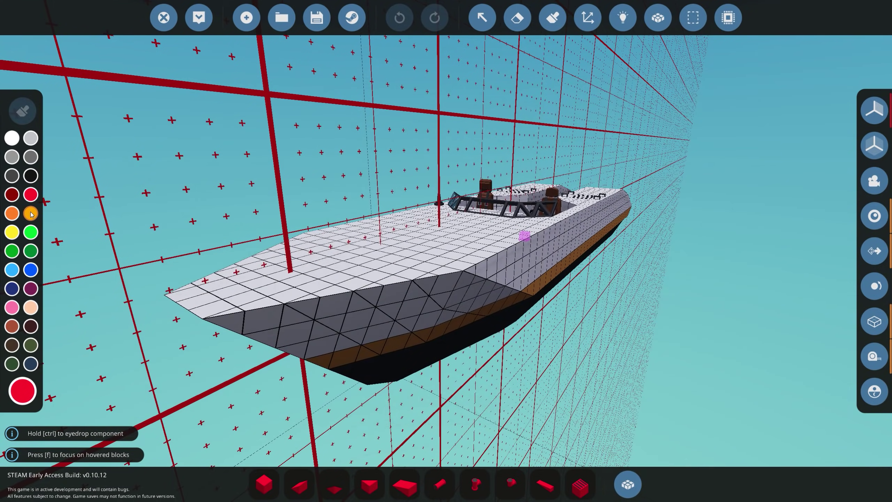
Step: Set the paint colour to amber and place a tilt sensor on the tip of the bow, pointing forward
{"action": "left_click", "coordinate": [31, 214]}
{"action": "key", "text": "a"}
{"action": "key", "text": "a"}
{"action": "key", "text": "d"}
{"action": "key", "text": "a"}
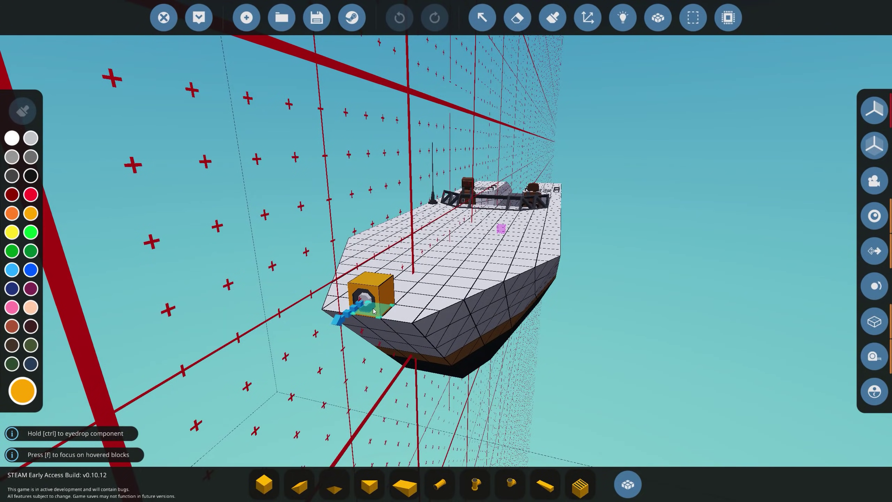
{"action": "key", "text": "w"}
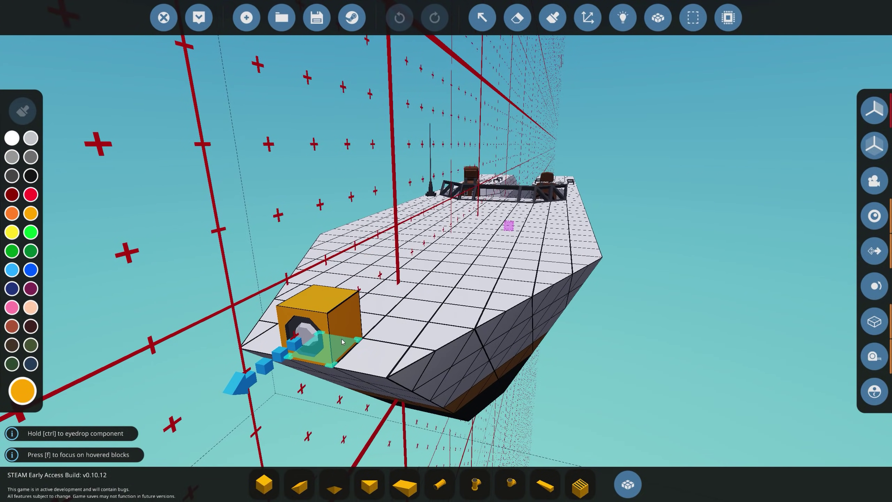
{"action": "left_click", "coordinate": [341, 339]}
{"action": "key", "text": "d"}
{"action": "key", "text": "s"}
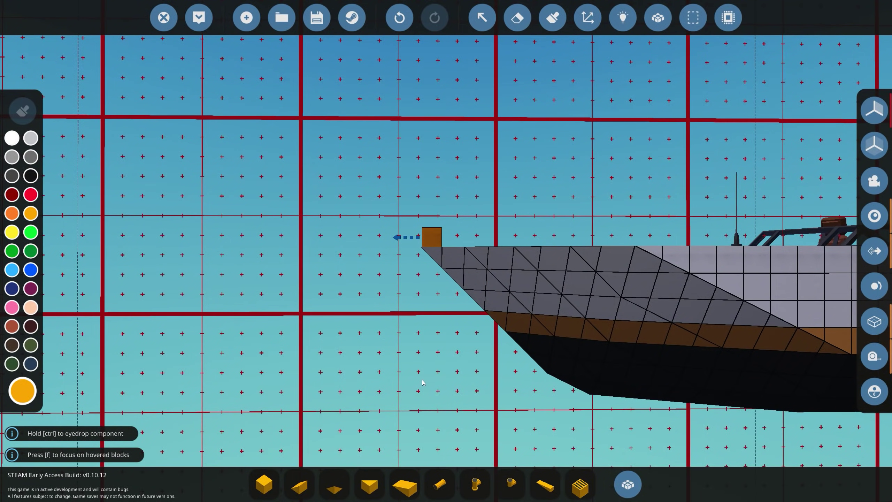
Step: Turn off the X mirror plane so components are placed on one side of the boat only
{"action": "key", "text": "d"}
{"action": "key", "text": "w"}
{"action": "key", "text": "s"}
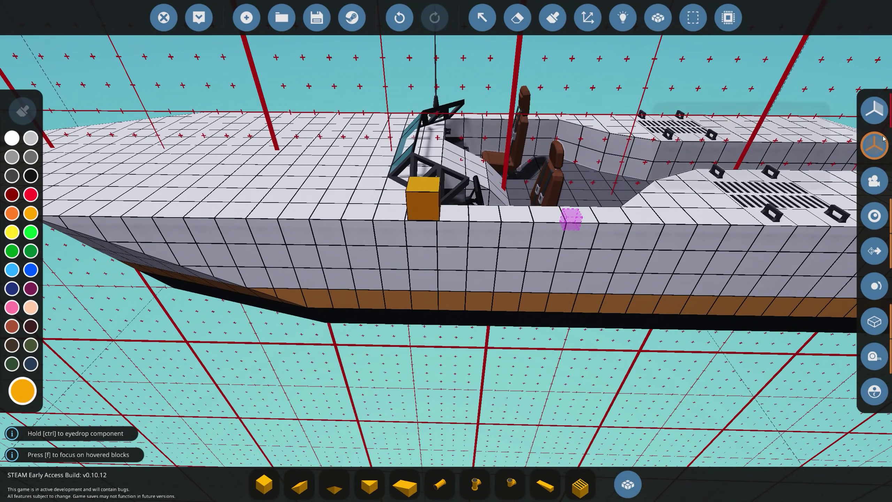
{"action": "left_click", "coordinate": [874, 110]}
{"action": "left_click", "coordinate": [690, 110]}
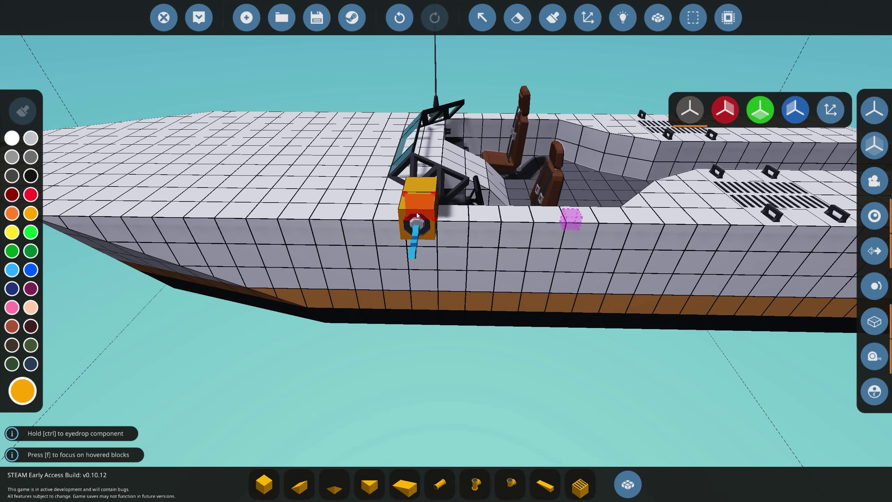
Step: Place a second tilt sensor on the side edge of the deck beside the windshield, pointing outward from the hull
{"action": "key", "text": "w"}
{"action": "key", "text": "d"}
{"action": "key", "text": "a"}
{"action": "key", "text": "w"}
{"action": "key", "text": "s"}
{"action": "key", "text": "d"}
{"action": "key", "text": "w"}
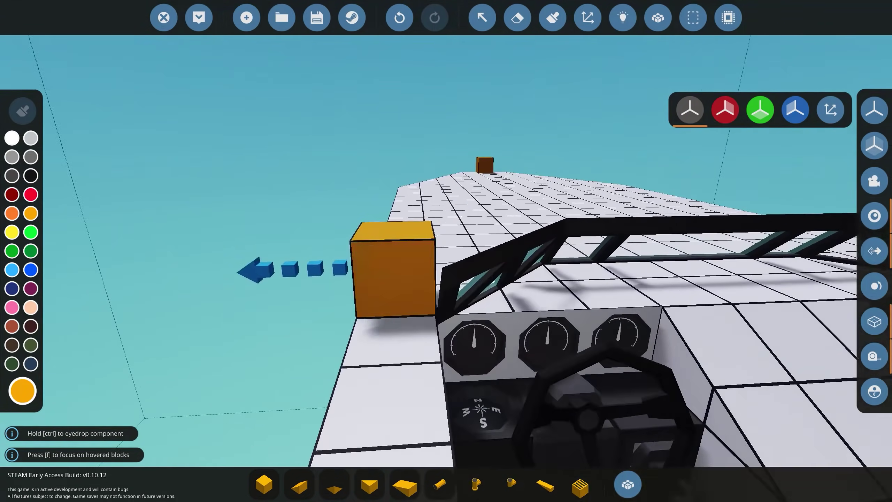
{"action": "key", "text": "a"}
{"action": "key", "text": "s"}
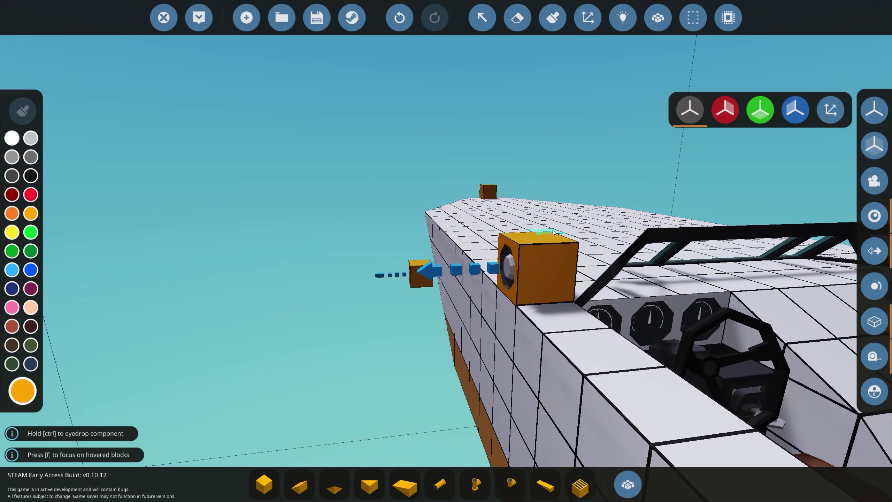
{"action": "left_click", "coordinate": [539, 292]}
{"action": "key", "text": "w"}
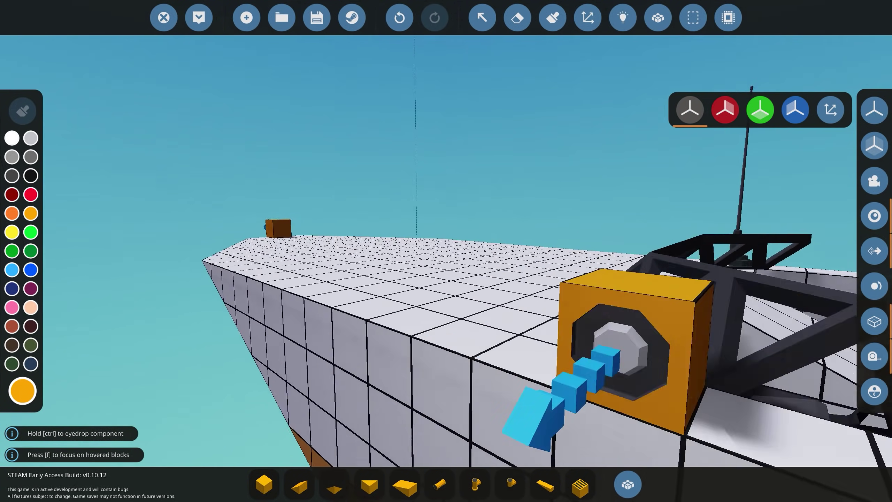
{"action": "key", "text": "s"}
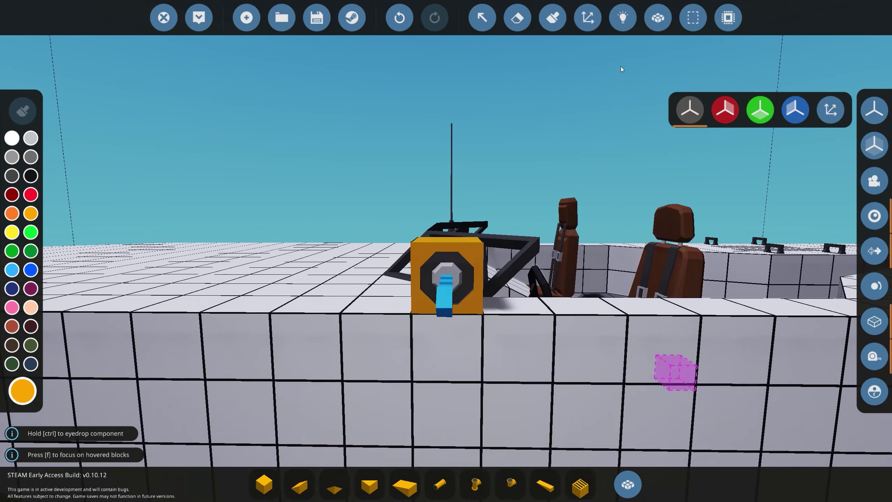
Step: Inspect the tilt sensor's number output node in the data logic view, and return to building
{"action": "left_click", "coordinate": [623, 18]}
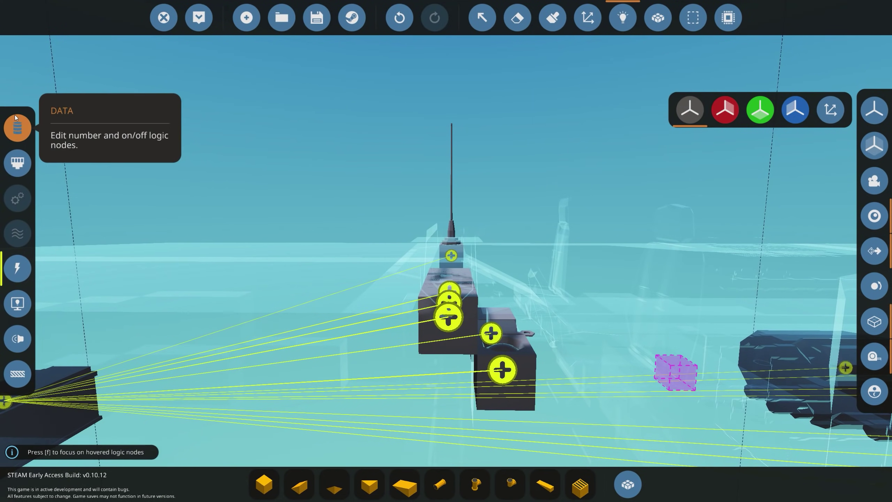
{"action": "left_click", "coordinate": [17, 128]}
{"action": "key", "text": "w"}
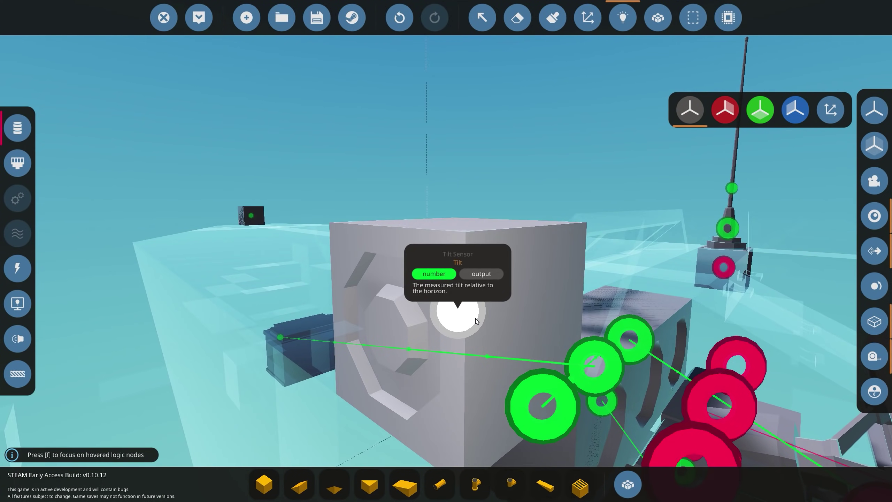
{"action": "key", "text": "s"}
{"action": "key", "text": "a"}
{"action": "mouse_move", "coordinate": [422, 225]}
{"action": "left_click", "coordinate": [624, 17]}
Step: Compare the tilt sensor directions from both sides of the boat, previewing and rotating a further sensor along the hull
{"action": "key", "text": "s"}
{"action": "key", "text": "d"}
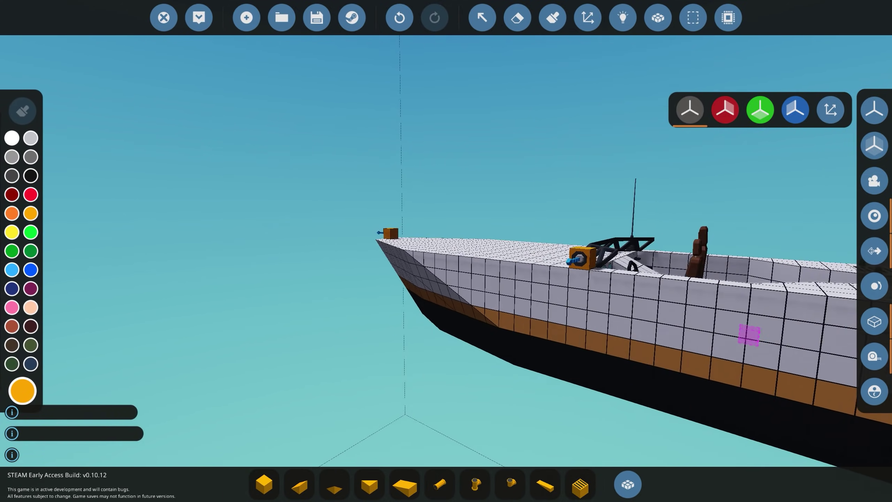
{"action": "key", "text": "w"}
{"action": "key", "text": "a"}
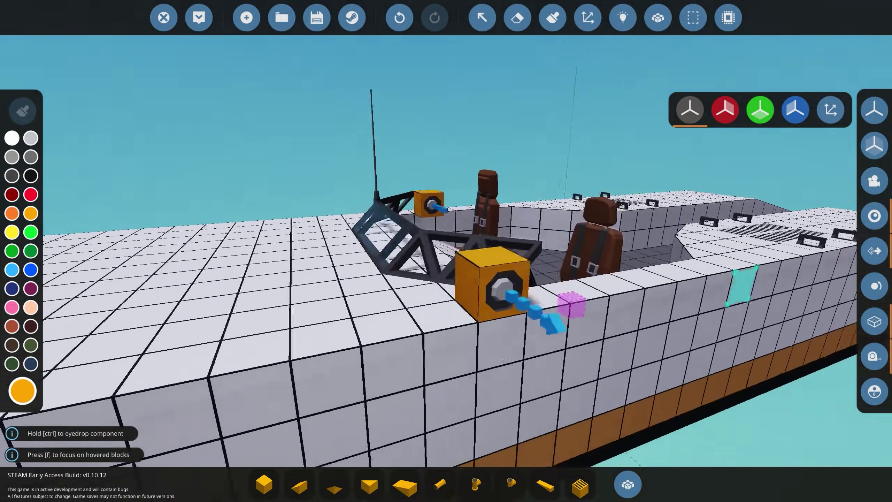
{"action": "key", "text": "s"}
{"action": "key", "text": "s"}
{"action": "key", "text": "w"}
{"action": "key", "text": "d"}
{"action": "key", "text": "k"}
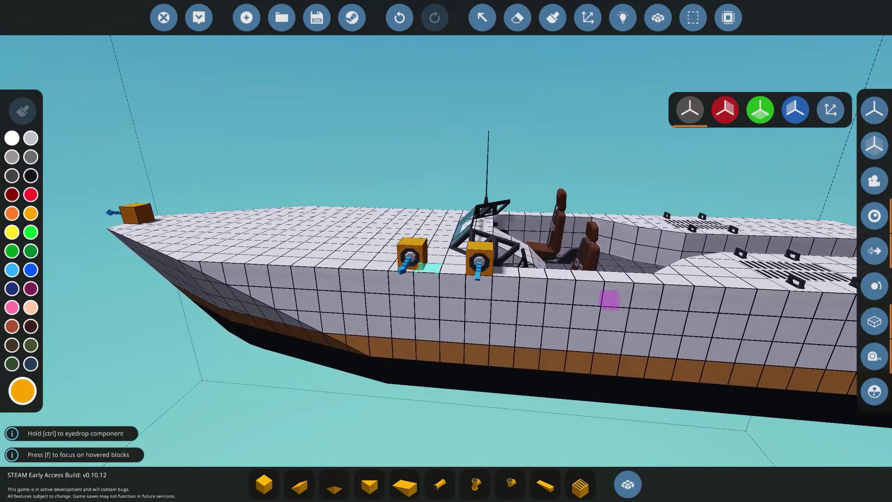
{"action": "key", "text": "j"}
{"action": "key", "text": "s"}
{"action": "key", "text": "d"}
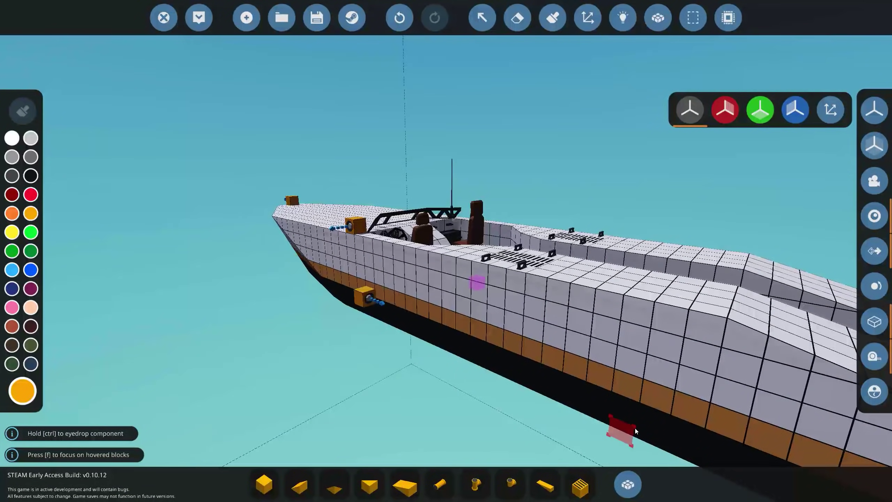
Step: Search the component inventory for "fin" and pick the Control Fin Small
{"action": "left_click", "coordinate": [632, 484]}
{"action": "type", "text": "fin"}
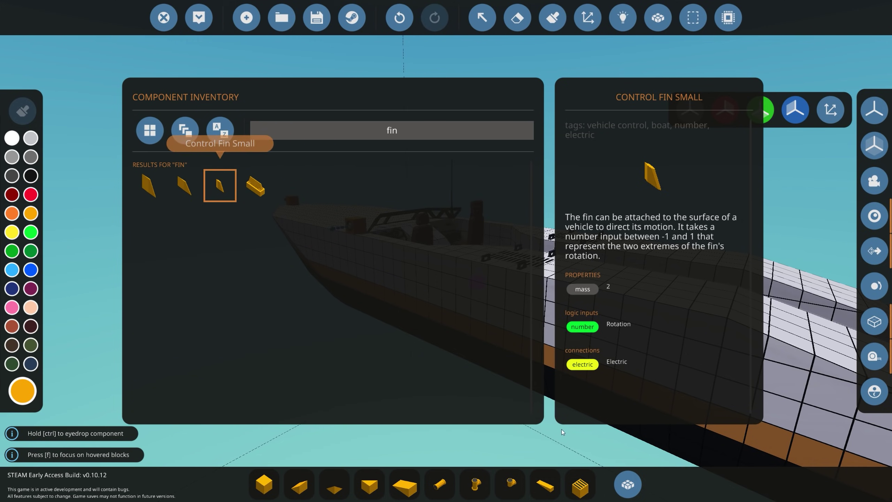
{"action": "left_click", "coordinate": [628, 484]}
Step: Turn on the X mirror plane for placing control fins on both sides under the stern
{"action": "key", "text": "w"}
{"action": "key", "text": "w"}
{"action": "key", "text": "s"}
{"action": "key", "text": "w"}
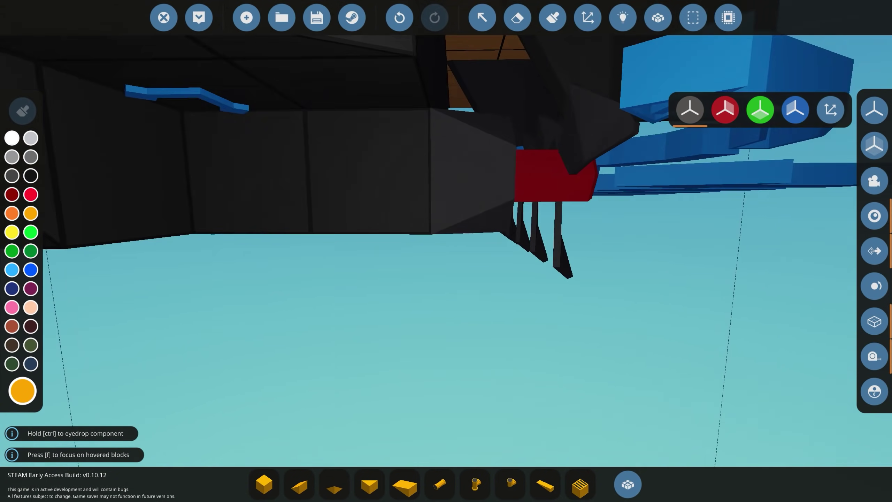
{"action": "key", "text": "s"}
{"action": "key", "text": "l"}
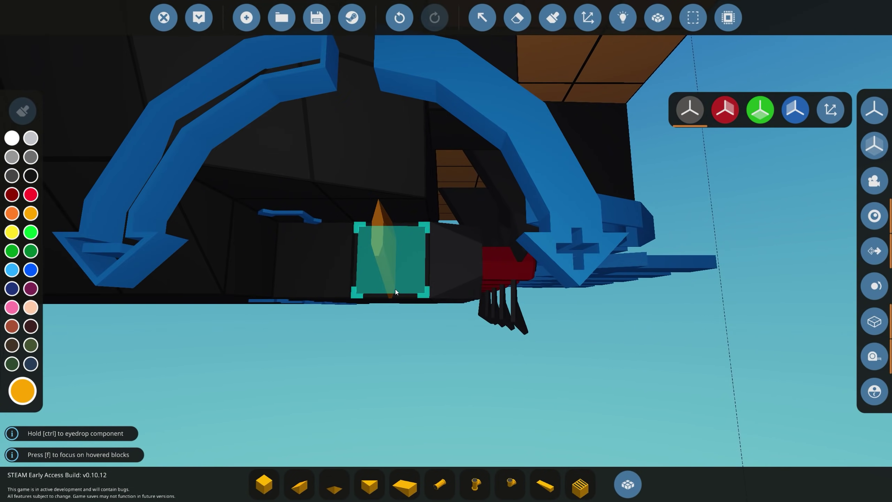
{"action": "left_click", "coordinate": [722, 113]}
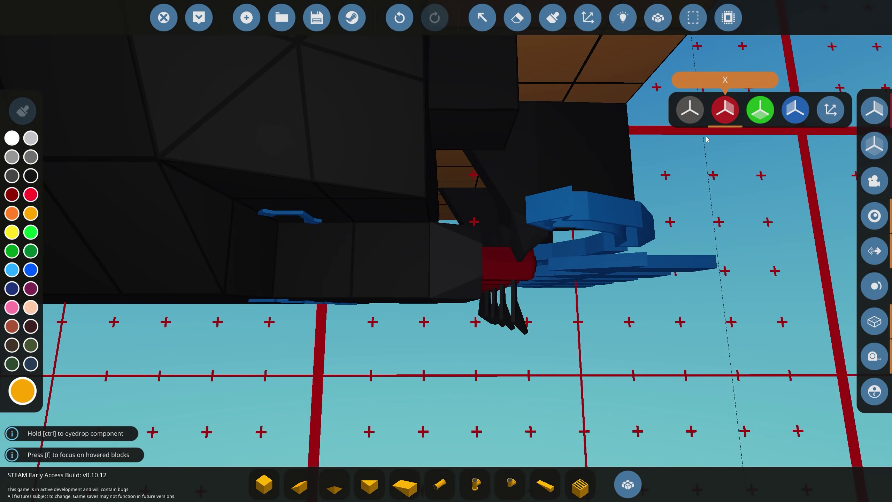
{"action": "key", "text": "d"}
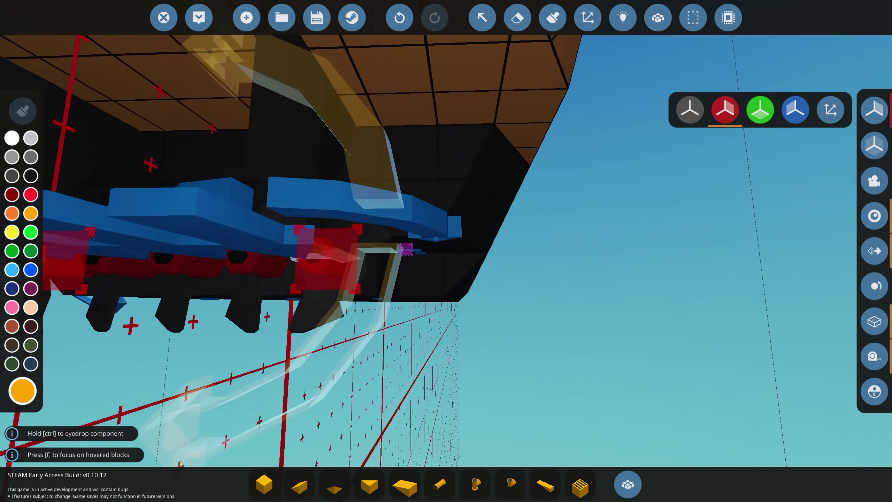
Step: Rotate the small control fin to lie horizontally and place it on the hull side just ahead of the propellers
{"action": "key", "text": "a"}
{"action": "key", "text": "l"}
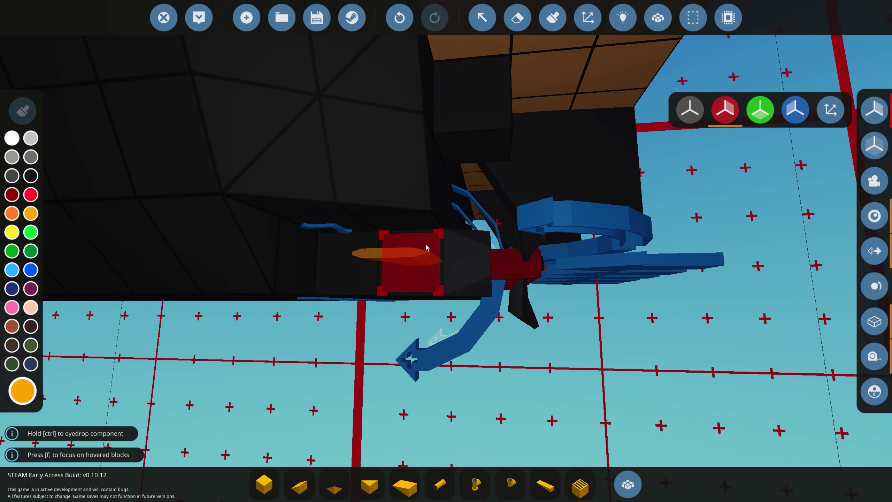
{"action": "key", "text": "l"}
{"action": "key", "text": "l"}
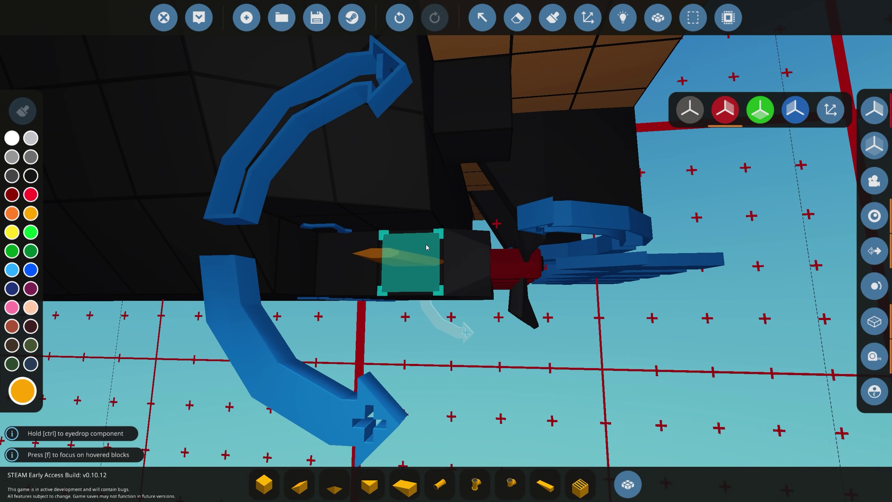
{"action": "key", "text": "l"}
{"action": "key", "text": "l"}
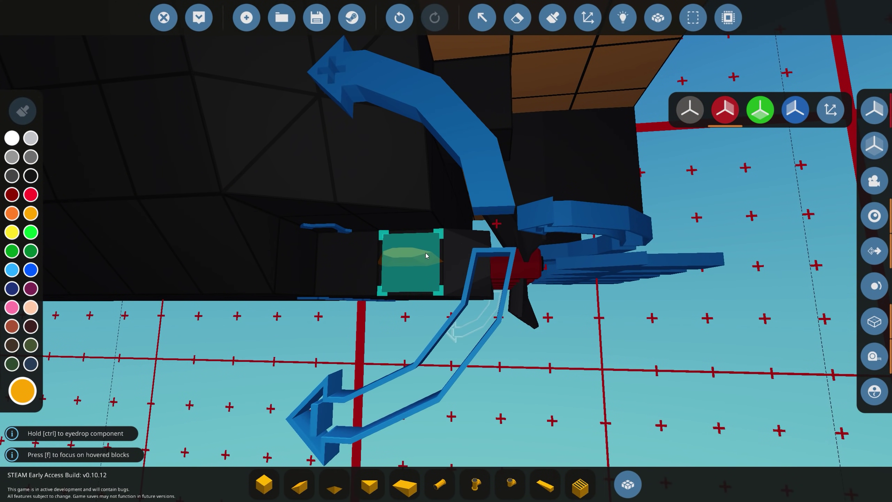
{"action": "left_click", "coordinate": [427, 253]}
{"action": "key", "text": "d"}
{"action": "key", "text": "s"}
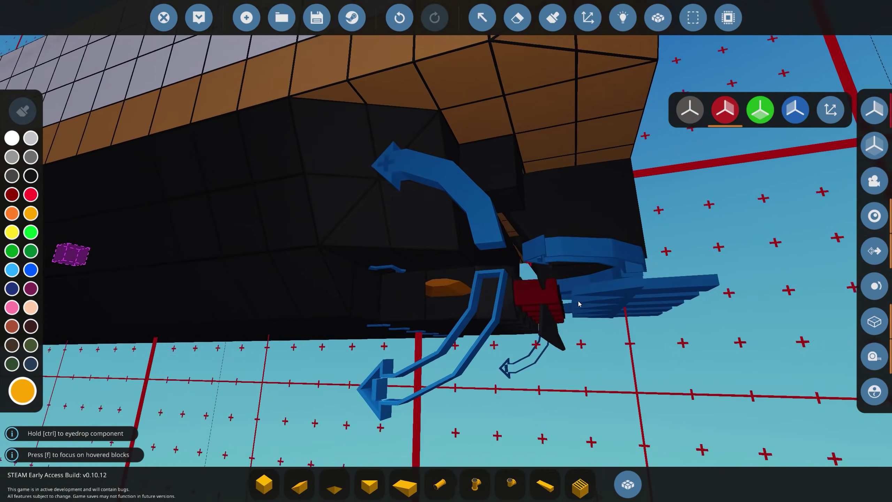
{"action": "scroll", "coordinate": [585, 321], "scroll_direction": "up", "scroll_amount": 5}
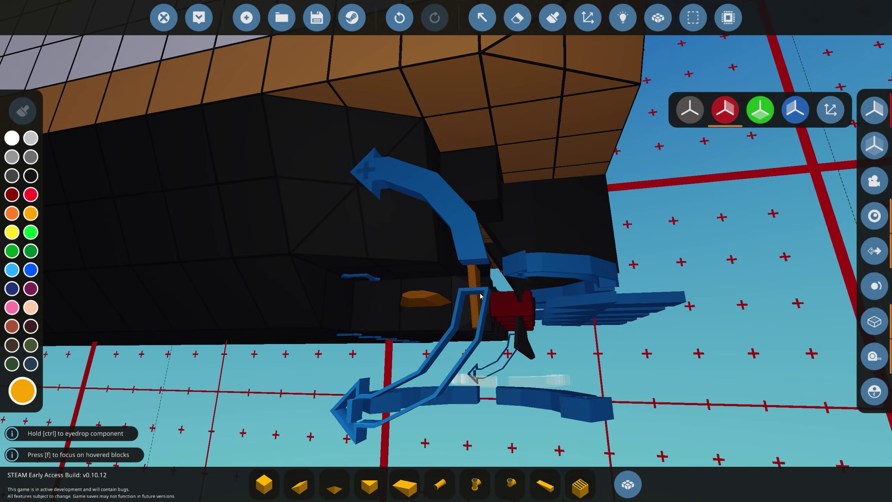
{"action": "key", "text": "s"}
{"action": "key", "text": "w"}
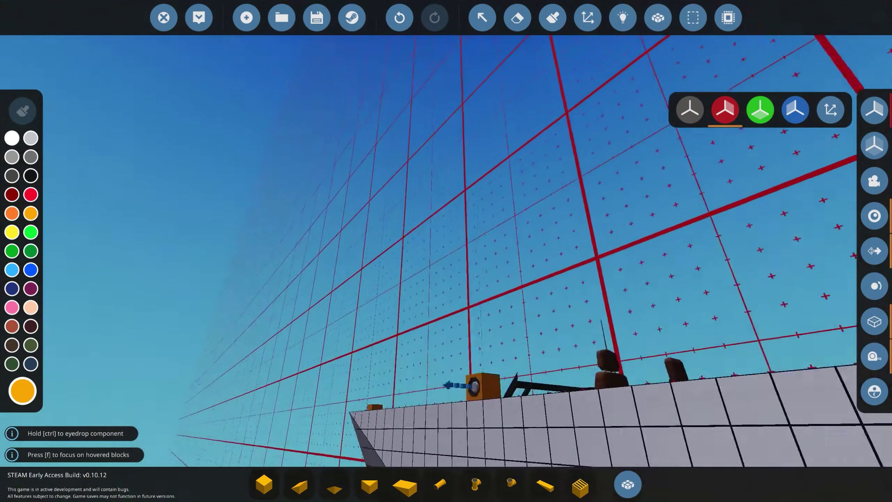
Step: Examine the tilt sensors along the deck edge, the fins under the stern, and the logic nodes around the cockpit
{"action": "key", "text": "w"}
{"action": "left_click", "coordinate": [488, 371]}
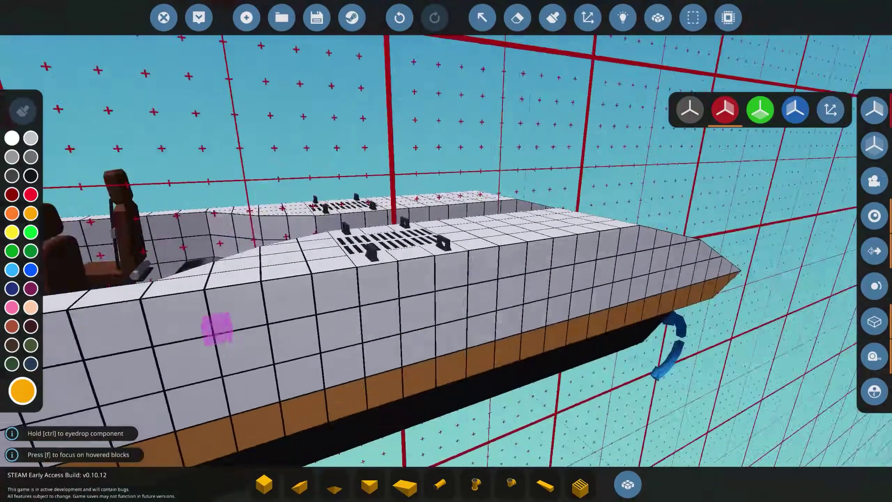
{"action": "key", "text": "w"}
{"action": "key", "text": "s"}
{"action": "key", "text": "w"}
{"action": "key", "text": "s"}
{"action": "key", "text": "a"}
{"action": "key", "text": "s"}
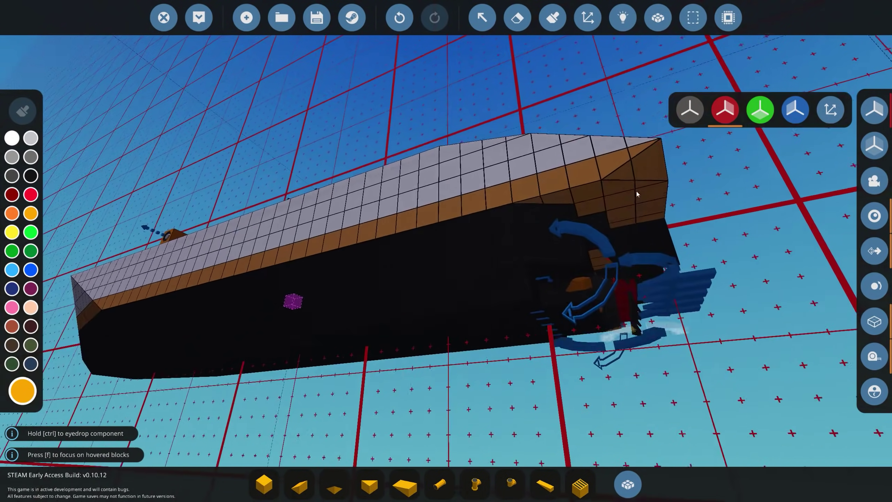
{"action": "key", "text": "w"}
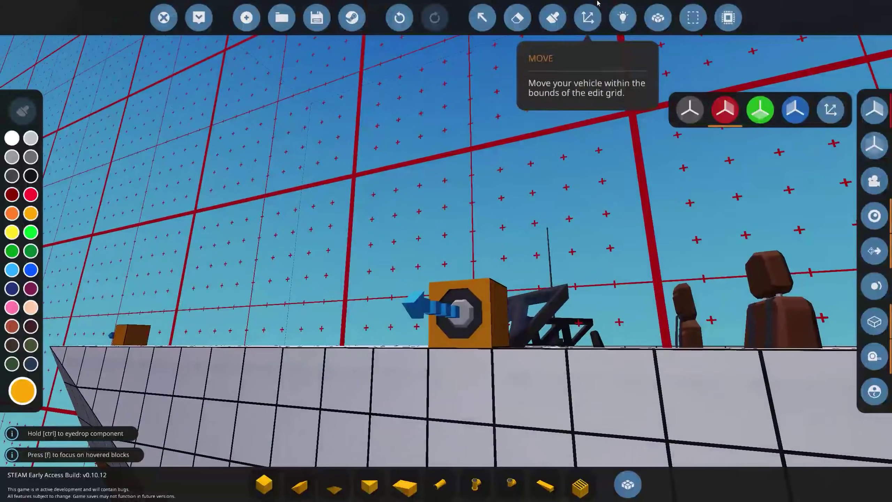
{"action": "left_click", "coordinate": [623, 18]}
{"action": "left_click_drag", "start_coordinate": [619, 50], "coordinate": [392, 333]}
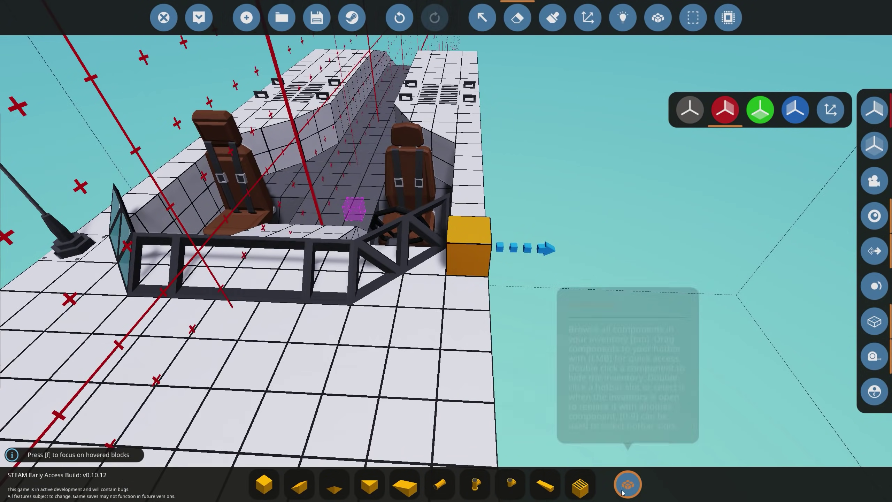
Step: Search the component inventory for "function" and pick the Function (1 input) component
{"action": "left_click", "coordinate": [627, 484]}
{"action": "type", "text": "functio"}
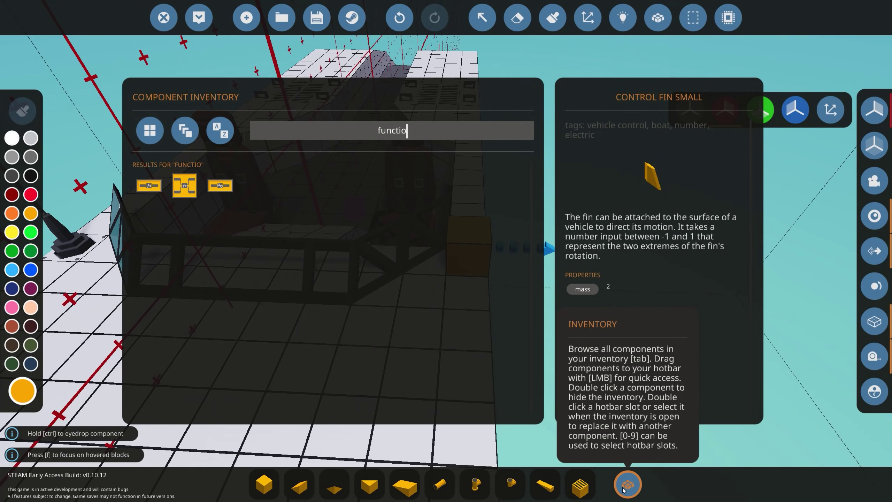
{"action": "type", "text": "n"}
{"action": "left_click", "coordinate": [149, 186]}
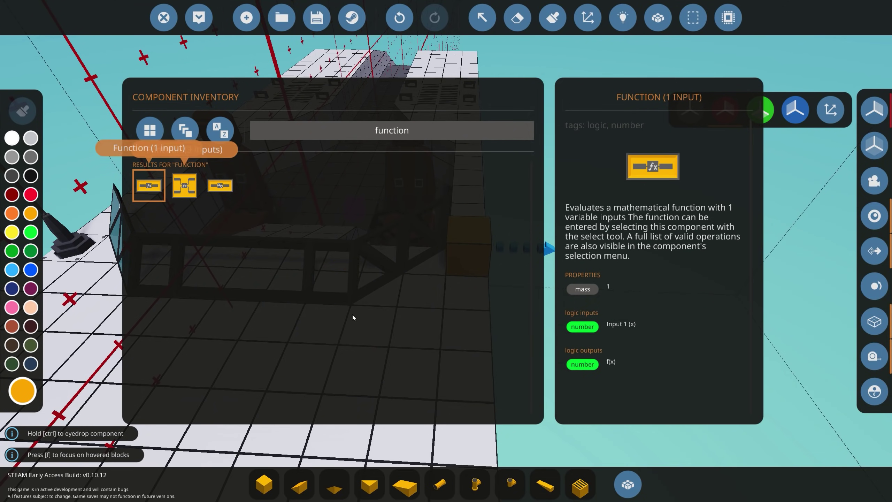
{"action": "left_click", "coordinate": [628, 484]}
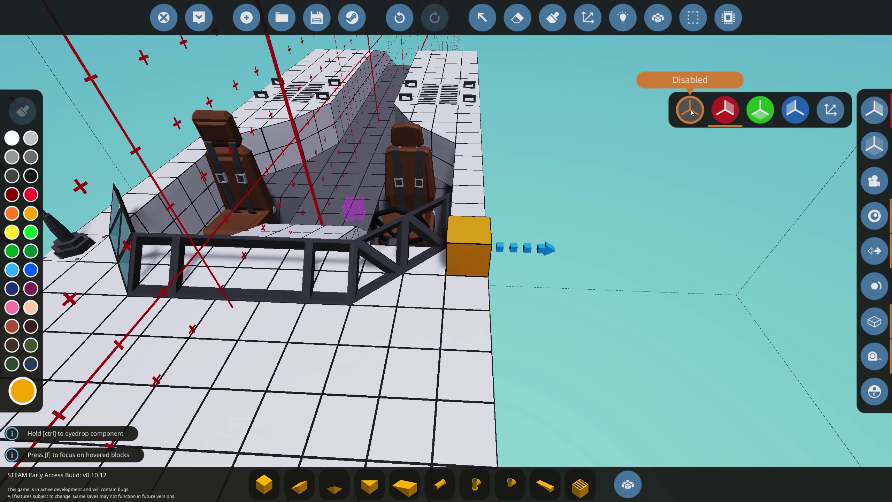
Step: Disable mirroring and place the function block on the deck edge directly ahead of the tilt sensor beside the cockpit
{"action": "left_click", "coordinate": [690, 110]}
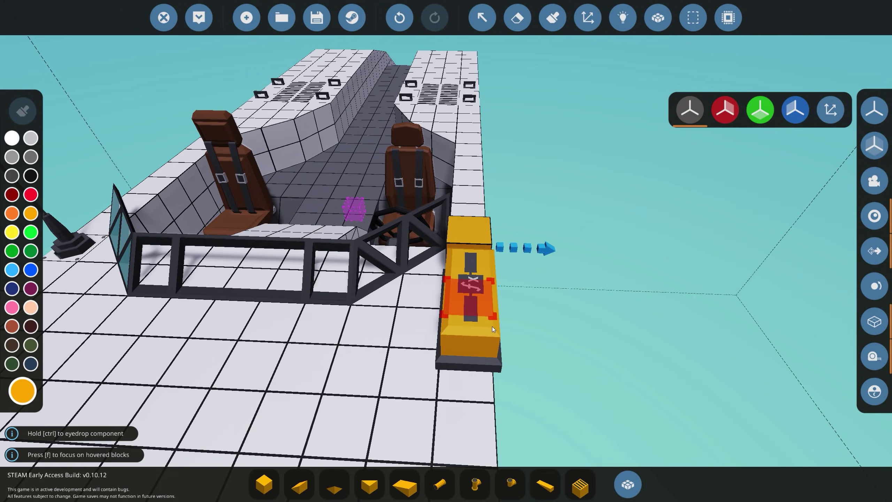
{"action": "left_click_drag", "start_coordinate": [499, 331], "coordinate": [253, 359]}
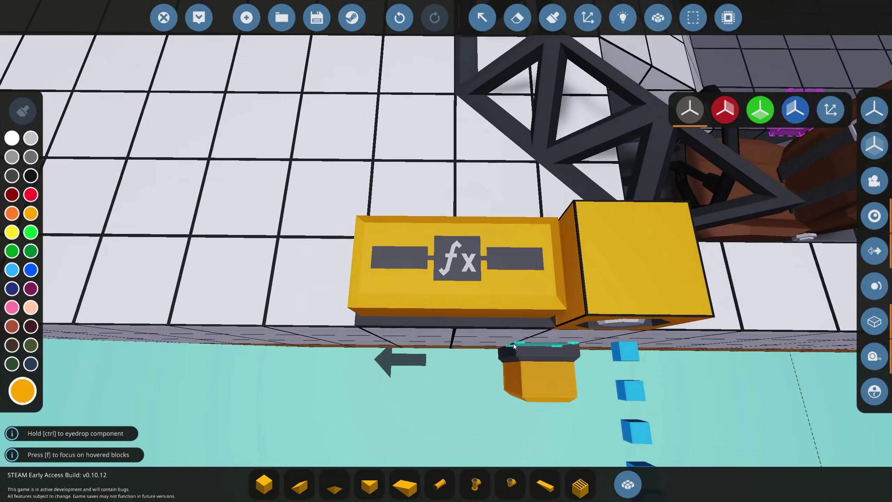
{"action": "scroll", "coordinate": [456, 263], "scroll_direction": "down", "scroll_amount": 8}
{"action": "scroll", "coordinate": [548, 339], "scroll_direction": "up", "scroll_amount": 8}
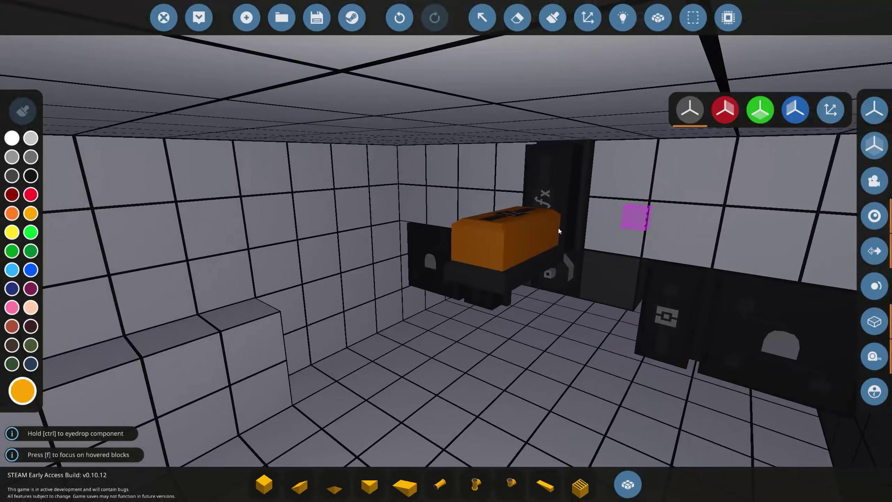
{"action": "scroll", "coordinate": [559, 231], "scroll_direction": "down", "scroll_amount": 8}
{"action": "left_click_drag", "start_coordinate": [558, 232], "coordinate": [499, 351]}
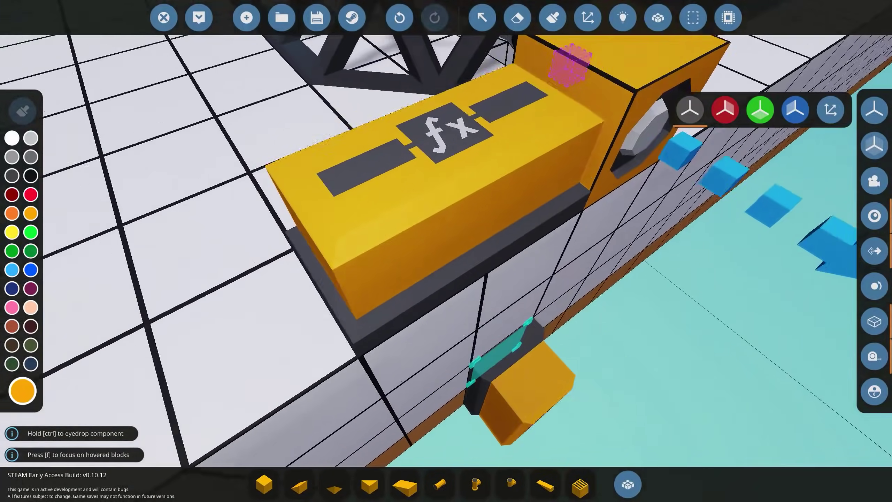
{"action": "scroll", "coordinate": [499, 352], "scroll_direction": "down", "scroll_amount": 5}
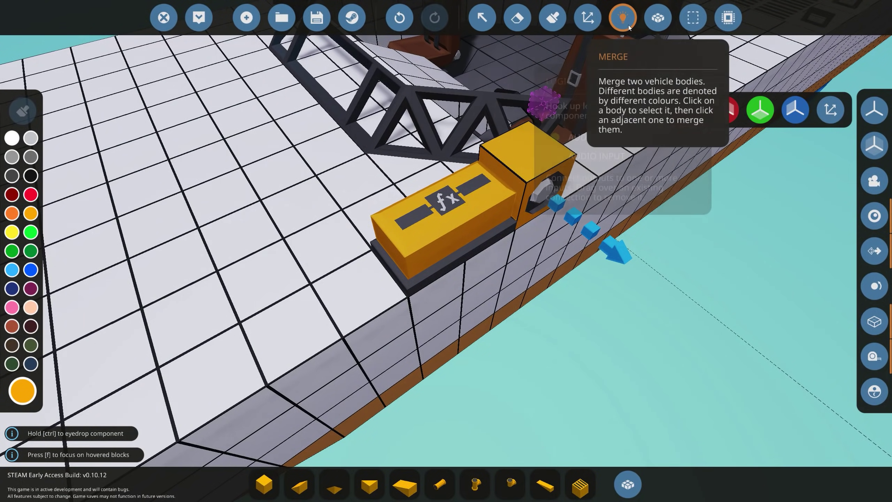
Step: Connect the tilt sensor's output to the function block's input and set the block's f(x) to x*(-4)
{"action": "left_click", "coordinate": [627, 28]}
{"action": "left_click_drag", "start_coordinate": [521, 176], "coordinate": [416, 234]}
{"action": "left_click", "coordinate": [481, 22]}
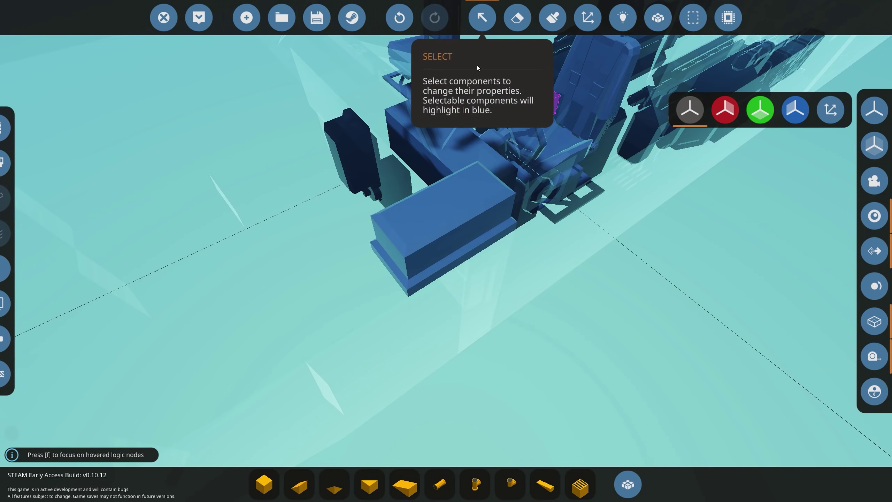
{"action": "left_click", "coordinate": [403, 169]}
{"action": "left_click", "coordinate": [141, 103]}
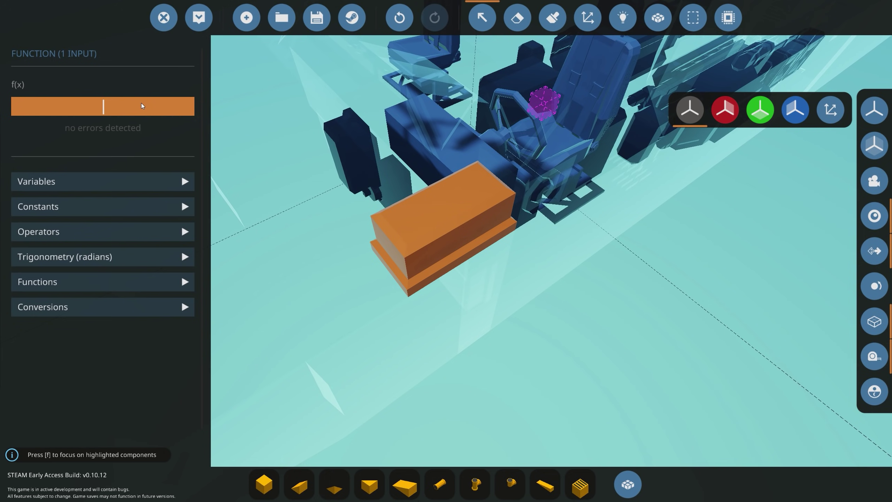
{"action": "type", "text": "x*9"}
{"action": "key", "text": "BackSpace"}
{"action": "type", "text": "(-4)"}
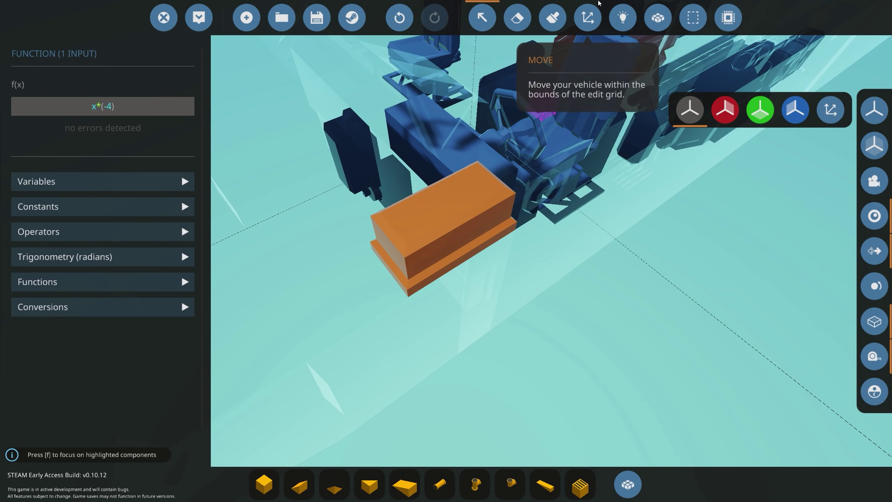
Step: Examine the function block's logic nodes and the orientation of the control fins on both sides of the stern
{"action": "left_click", "coordinate": [619, 18]}
{"action": "left_click_drag", "start_coordinate": [509, 198], "coordinate": [492, 267]}
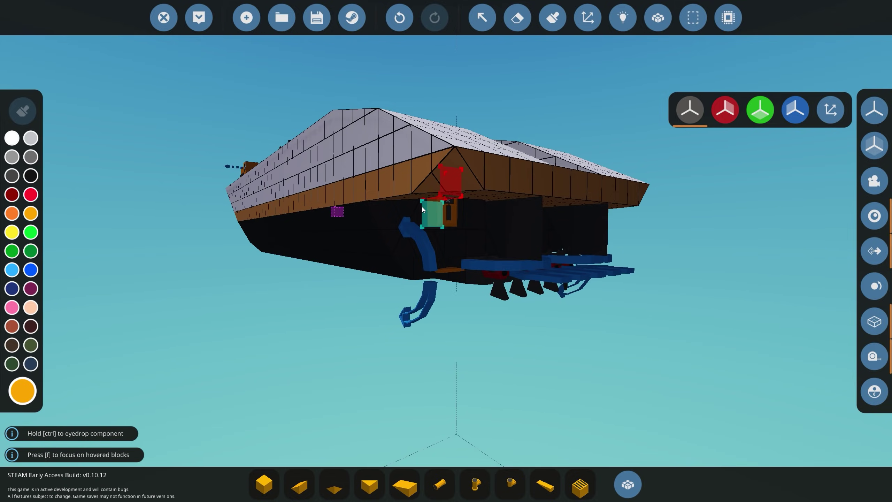
{"action": "left_click_drag", "start_coordinate": [422, 175], "coordinate": [401, 155]}
{"action": "key", "text": "d"}
{"action": "key", "text": "a"}
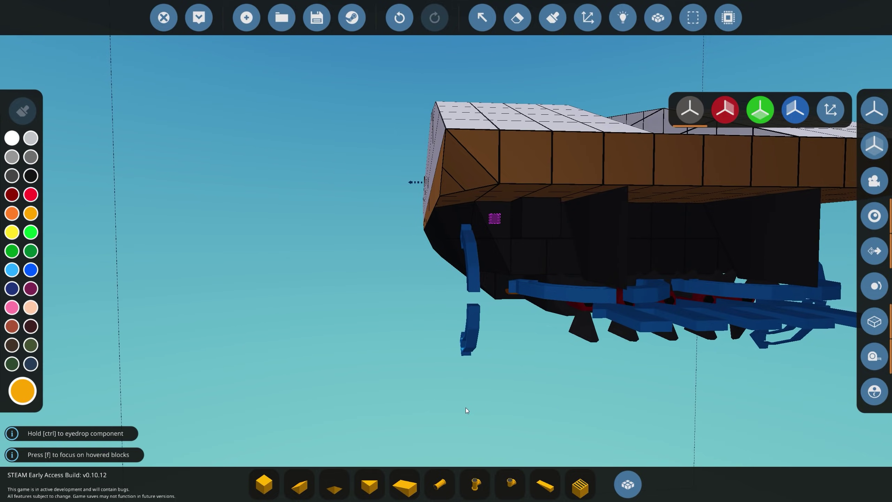
{"action": "key", "text": "a"}
{"action": "left_click_drag", "start_coordinate": [498, 358], "coordinate": [872, 357]}
{"action": "key", "text": "w"}
{"action": "key", "text": "s"}
{"action": "key", "text": "d"}
{"action": "key", "text": "w"}
{"action": "left_click", "coordinate": [624, 18]}
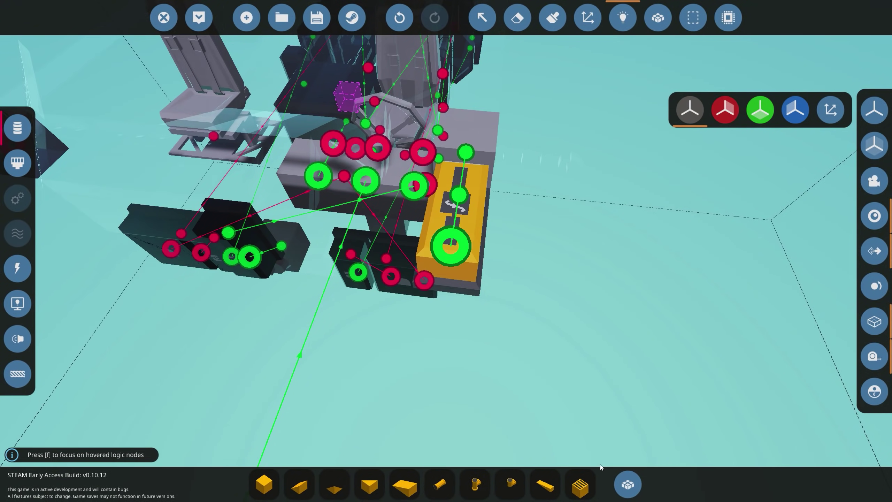
Step: Search the inventory for "invert" and place a Numerical Inverter on the deck edge directly ahead of the function block
{"action": "left_click", "coordinate": [627, 484]}
{"action": "type", "text": "invert"}
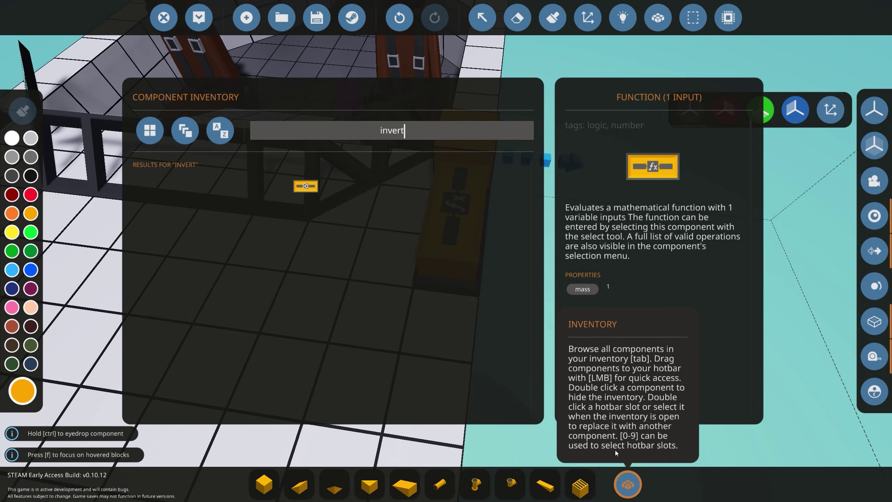
{"action": "left_click", "coordinate": [153, 186]}
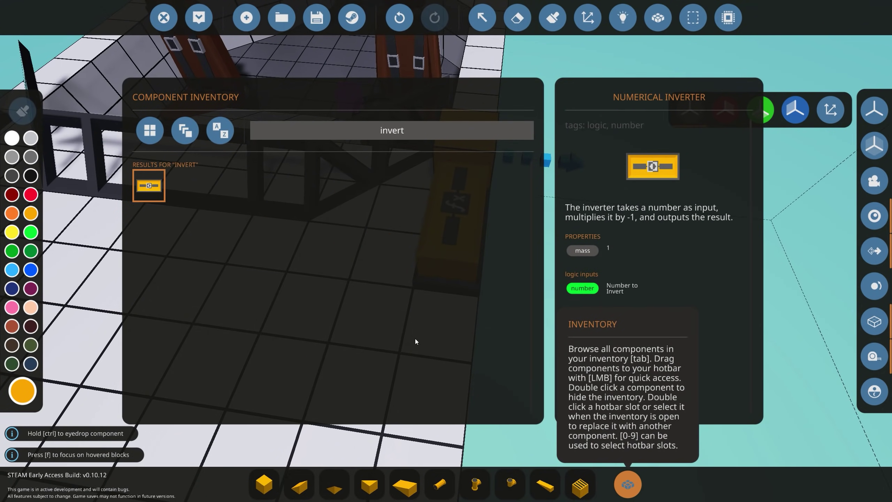
{"action": "left_click", "coordinate": [628, 482]}
{"action": "left_click", "coordinate": [436, 341]}
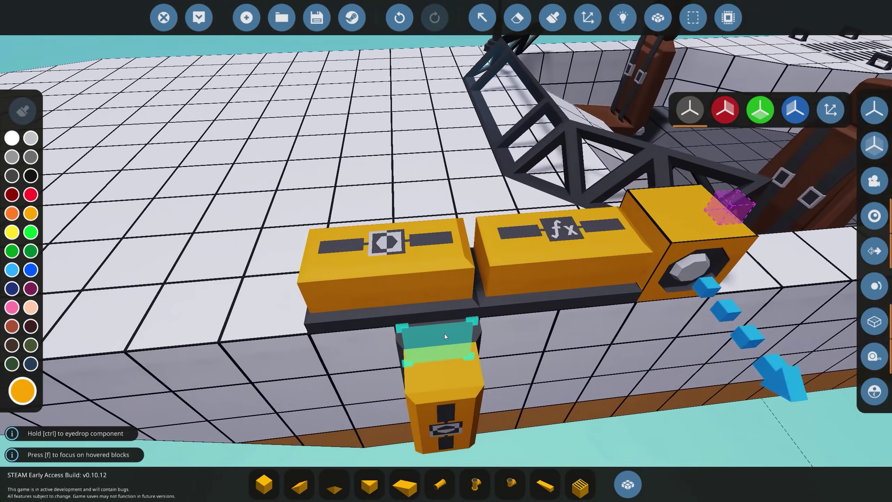